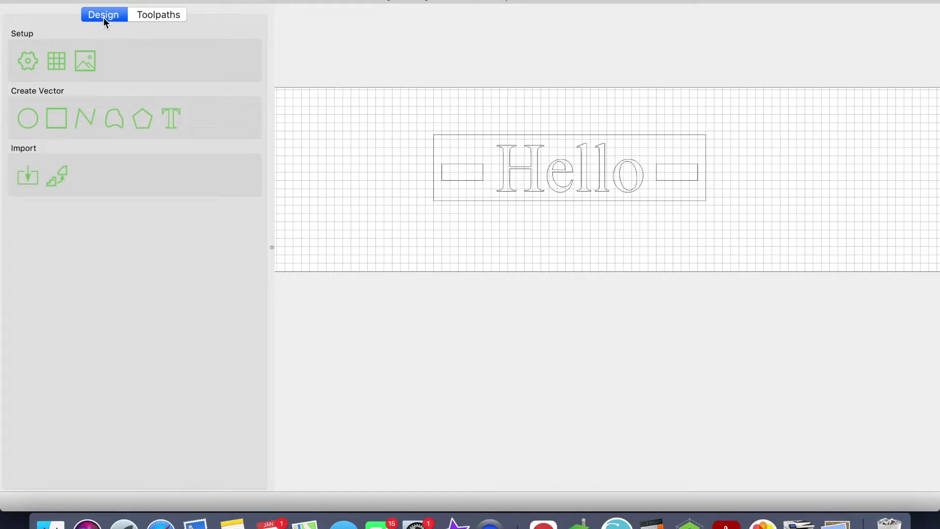
Start a VCarve toolpath for the Hello text with the #302 Vee (60.0 degrees) tool from the Carbide 3D-Shapeoko-Softwood library
{"action": "left_click", "coordinate": [541, 175]}
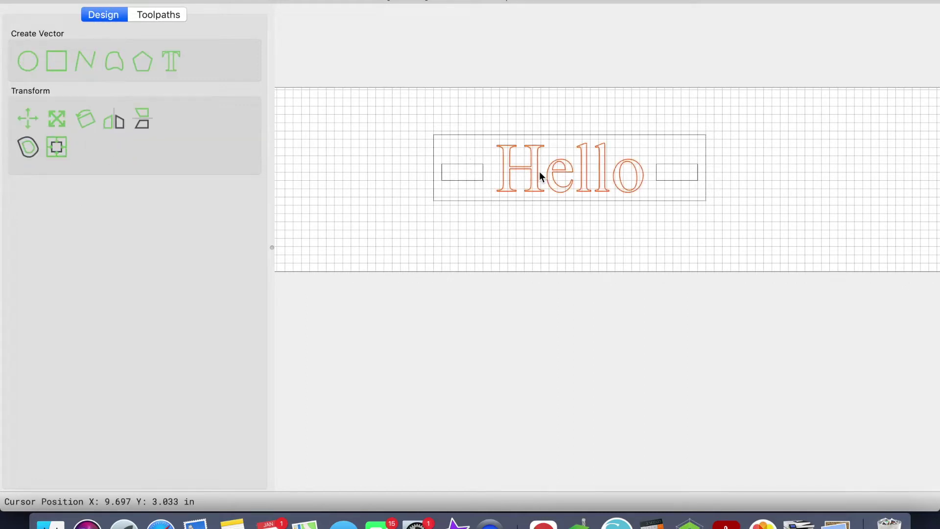
{"action": "left_click", "coordinate": [150, 18]}
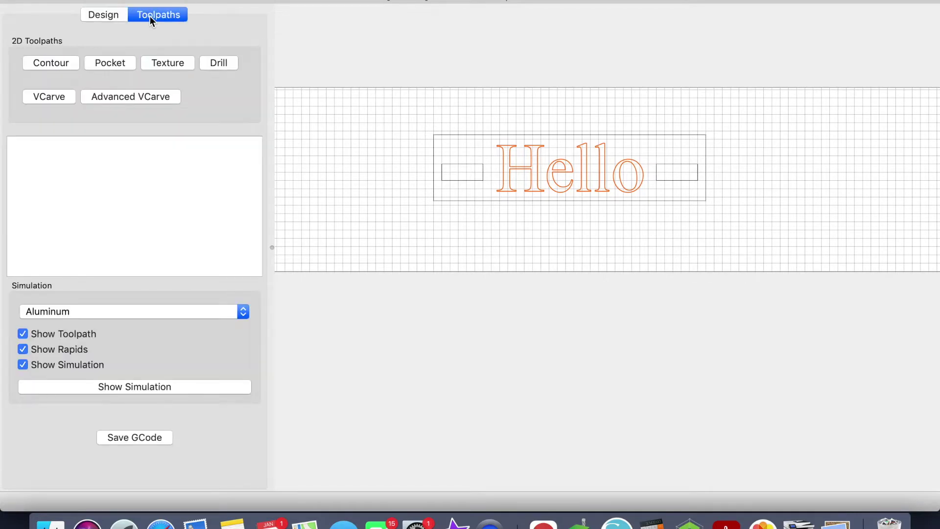
{"action": "left_click", "coordinate": [60, 98]}
{"action": "left_click", "coordinate": [133, 102]}
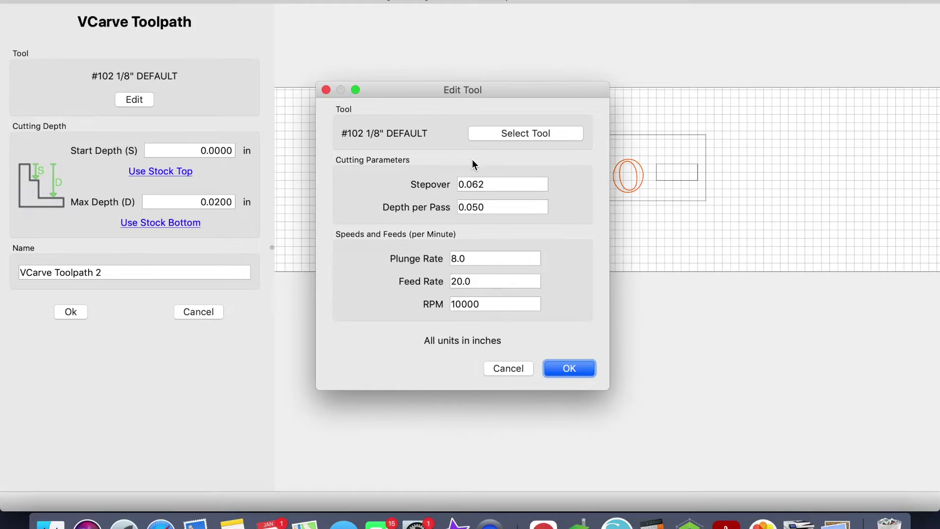
{"action": "left_click", "coordinate": [490, 136]}
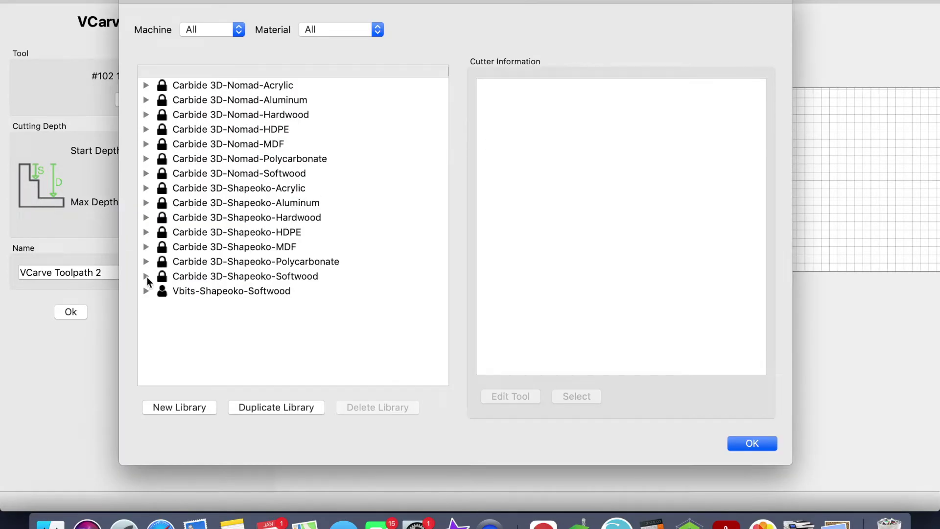
{"action": "left_click", "coordinate": [146, 276]}
{"action": "left_click", "coordinate": [160, 317]}
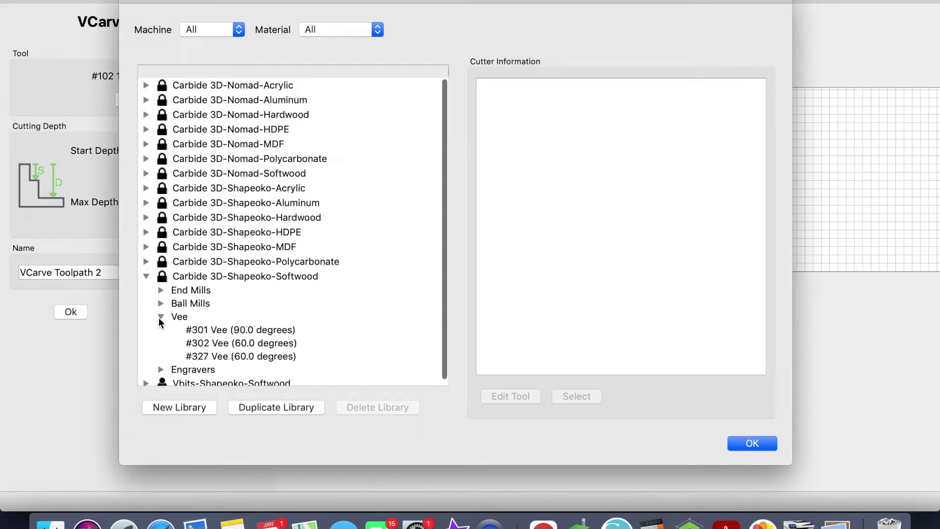
{"action": "double_click", "coordinate": [205, 343]}
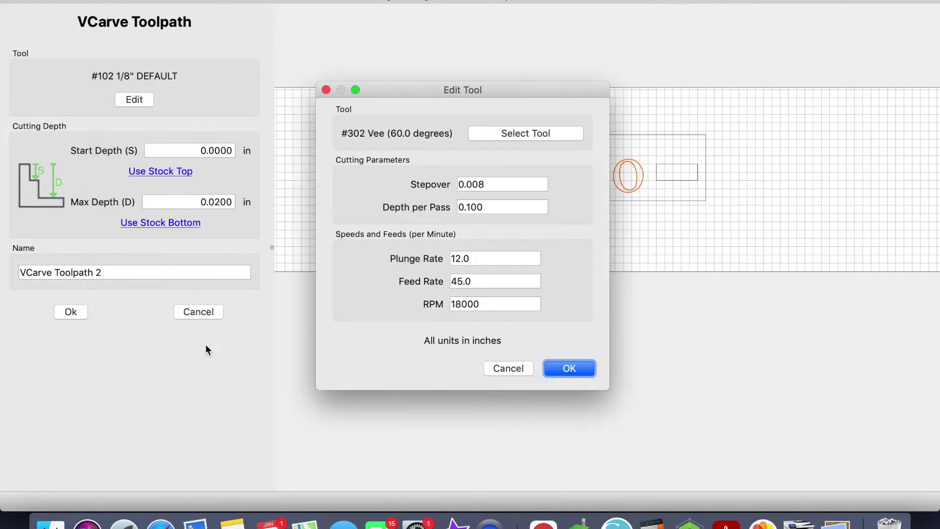
Set the vee tool's plunge rate to 80 and feed rate to 70, and create the VCarve toolpath with stock bottom as maximum depth
{"action": "left_click", "coordinate": [489, 259]}
{"action": "type", "text": "80"}
{"action": "key", "text": "Tab"}
{"action": "type", "text": "70"}
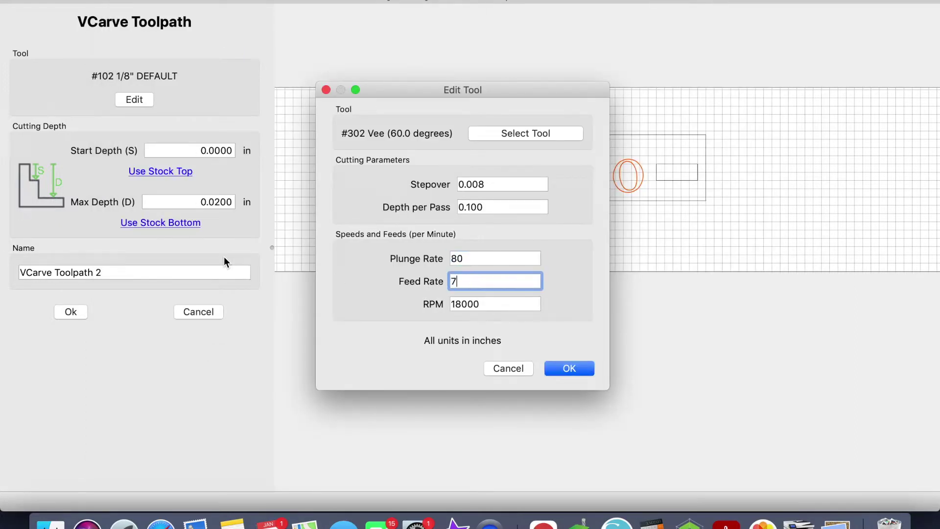
{"action": "left_click", "coordinate": [547, 367]}
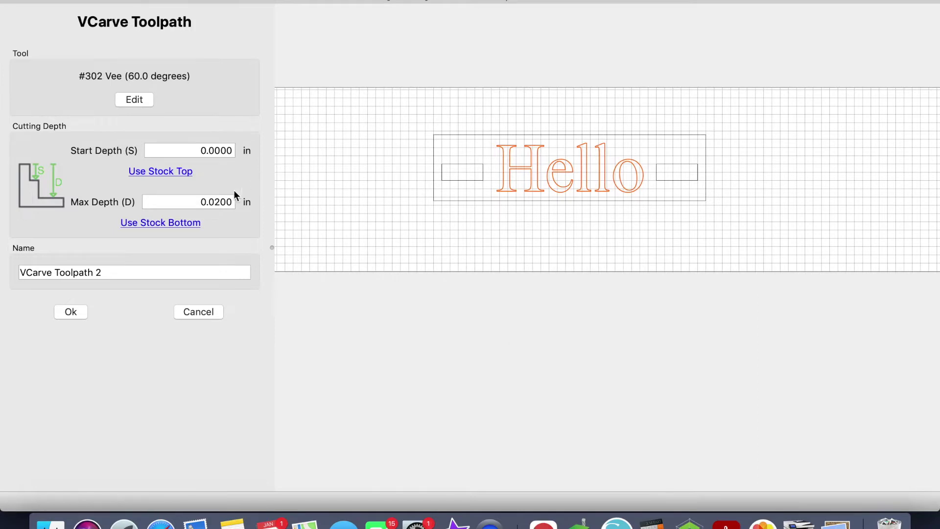
{"action": "left_click", "coordinate": [186, 224]}
{"action": "left_click", "coordinate": [80, 312]}
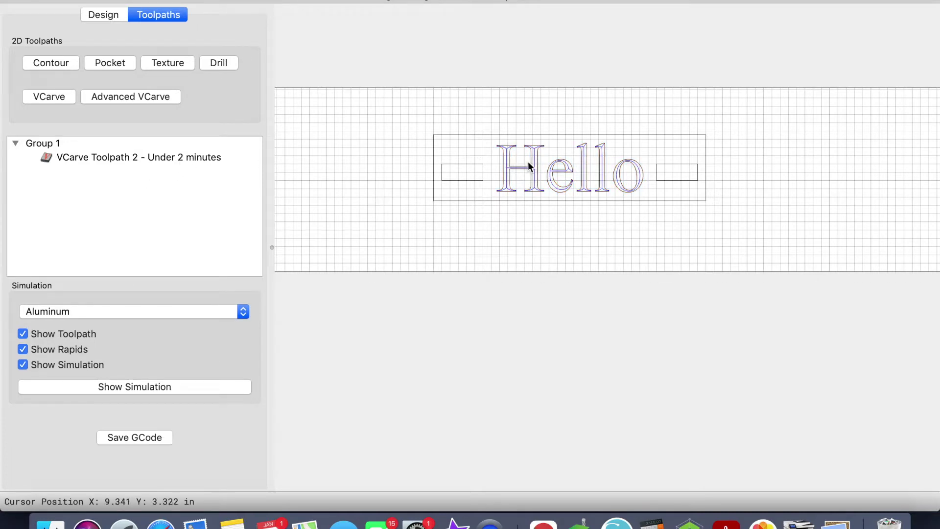
Start a pocket toolpath for the two small rectangles on either side of the Hello text
{"action": "left_click", "coordinate": [117, 20]}
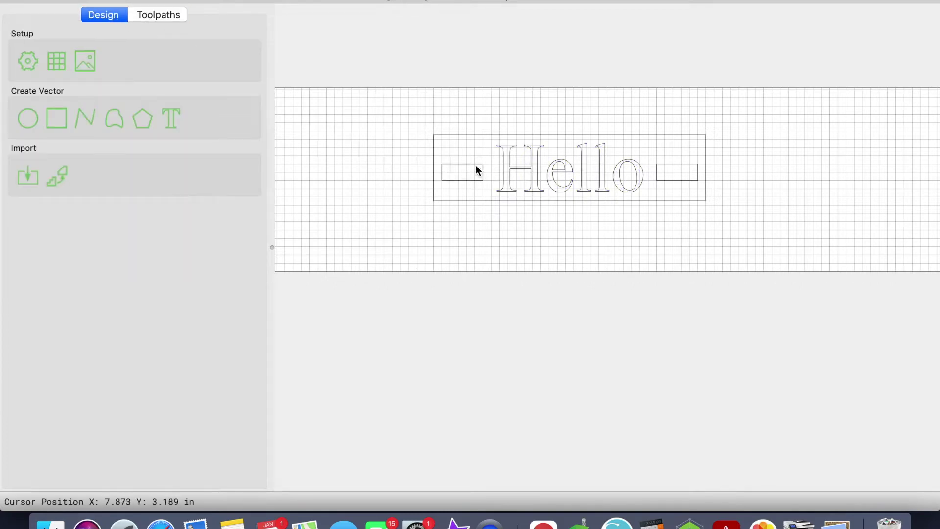
{"action": "left_click", "coordinate": [476, 166]}
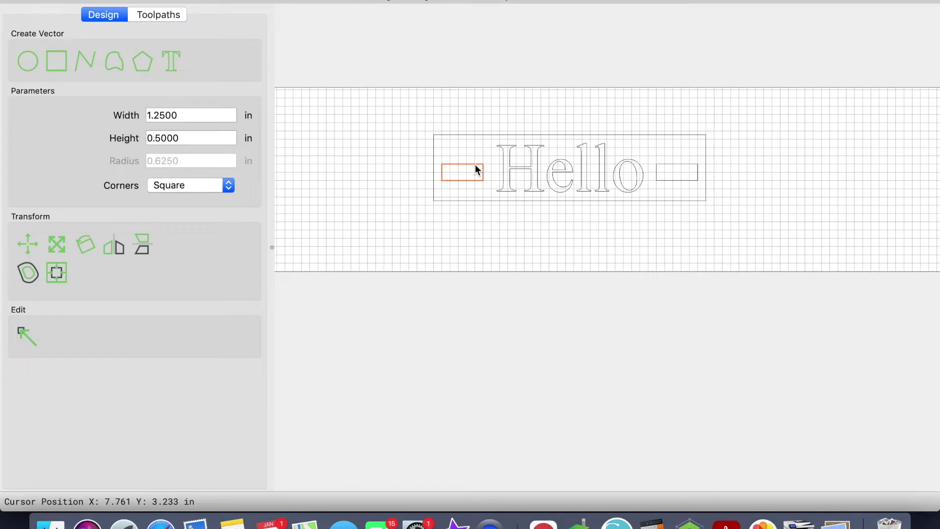
{"action": "left_click", "coordinate": [671, 166], "text": "shift"}
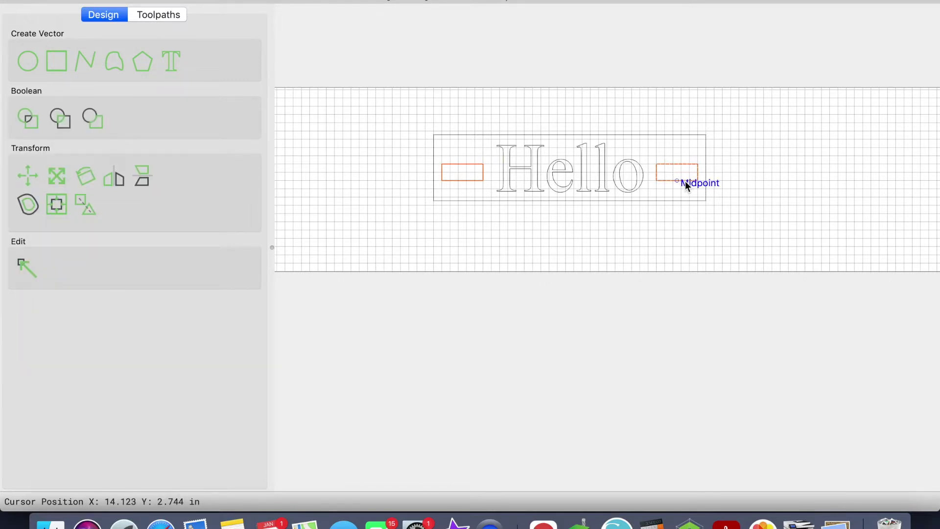
{"action": "left_click", "coordinate": [171, 18]}
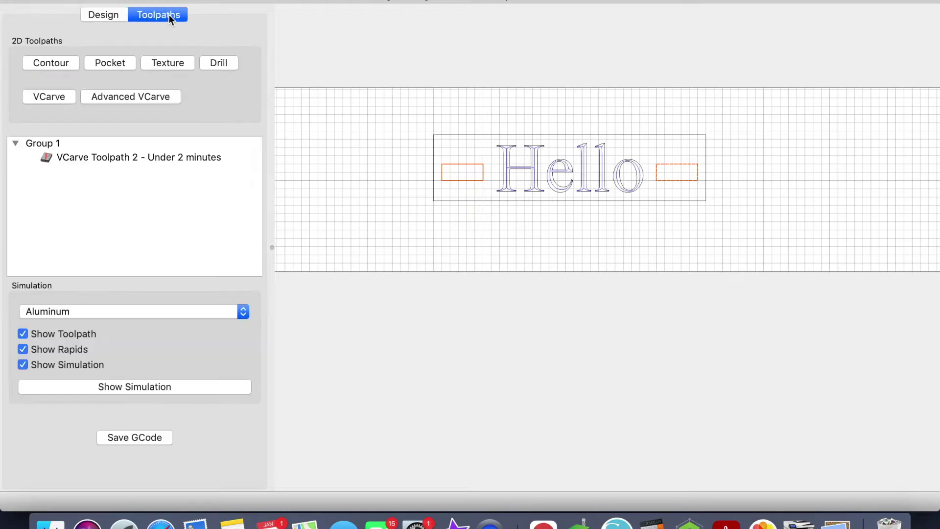
{"action": "left_click", "coordinate": [104, 64]}
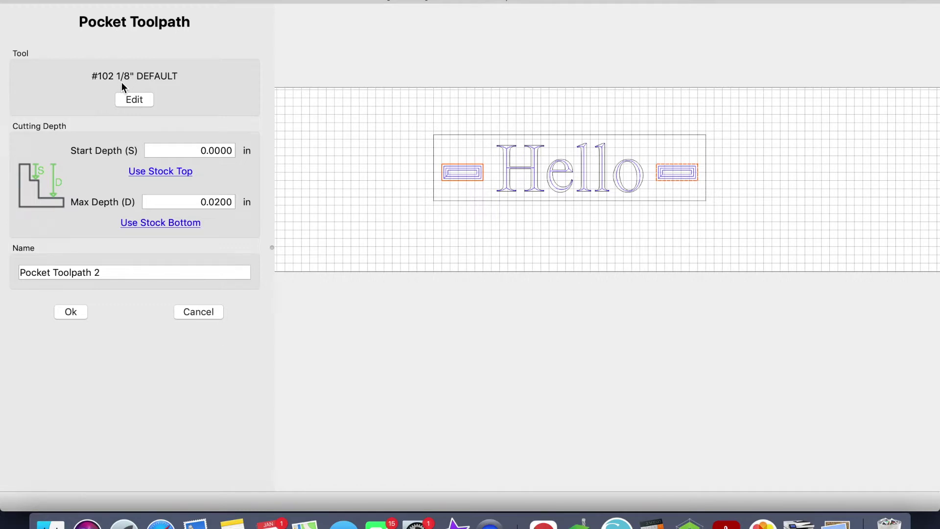
Set the pocket tool's plunge rate to 90 and feed rate to 80, and create the pocket toolpath
{"action": "left_click", "coordinate": [128, 100]}
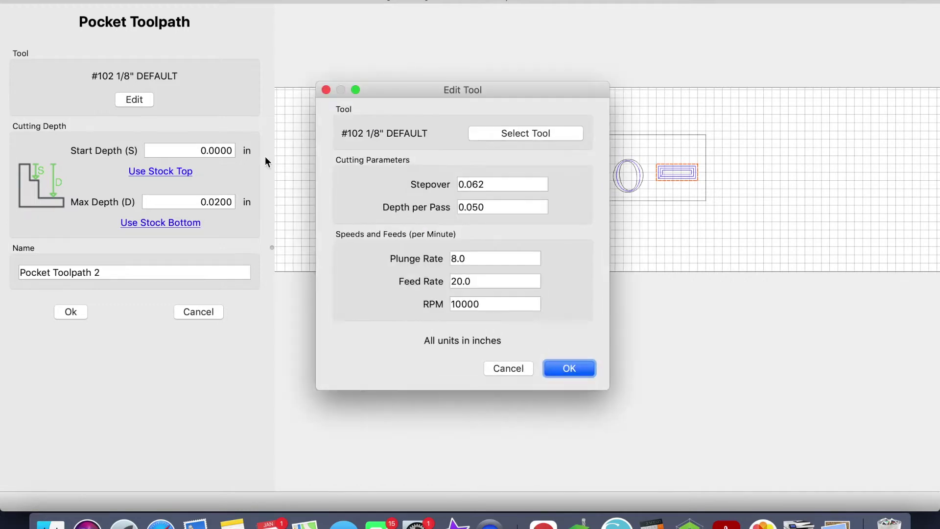
{"action": "double_click", "coordinate": [472, 254]}
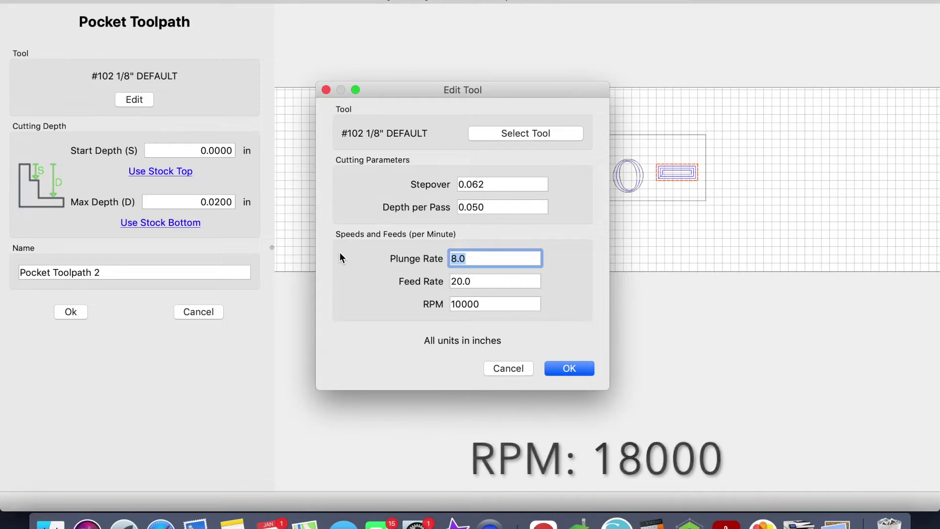
{"action": "type", "text": "90"}
{"action": "key", "text": "Tab"}
{"action": "type", "text": "80"}
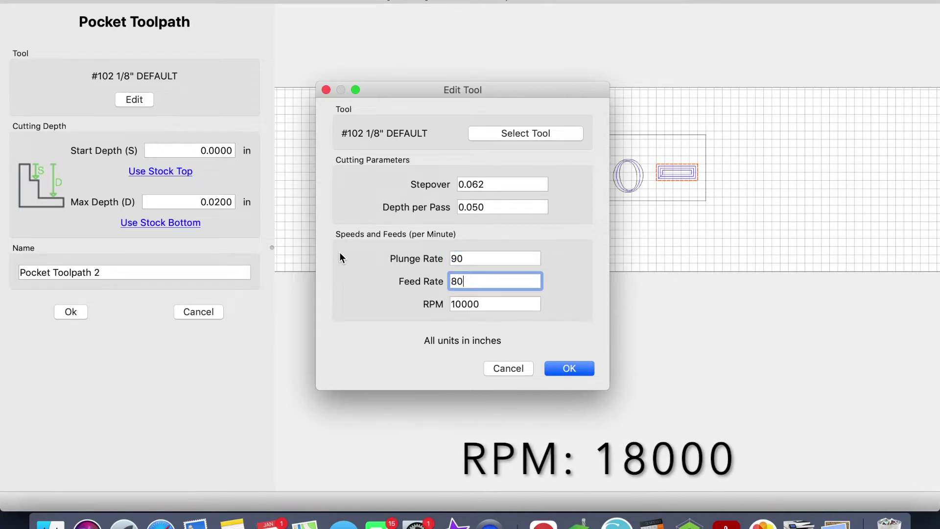
{"action": "left_click", "coordinate": [586, 371]}
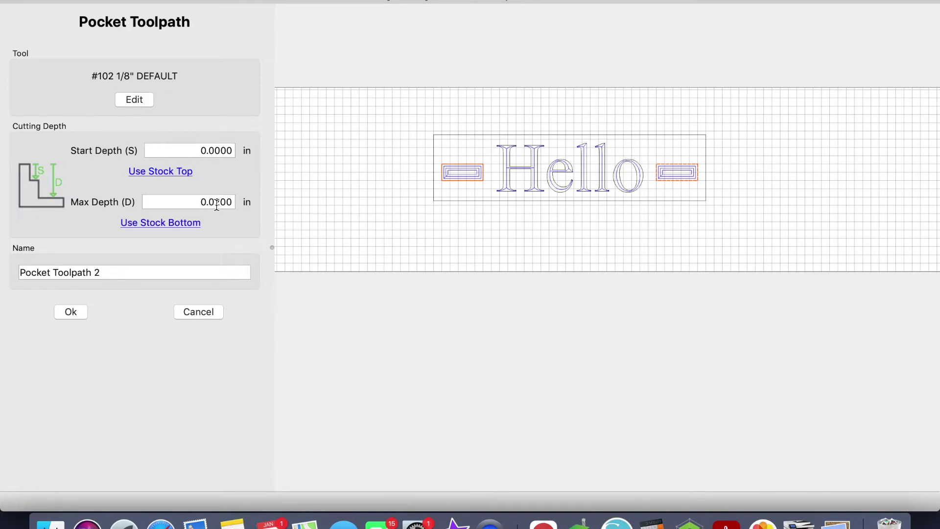
{"action": "left_click", "coordinate": [78, 311]}
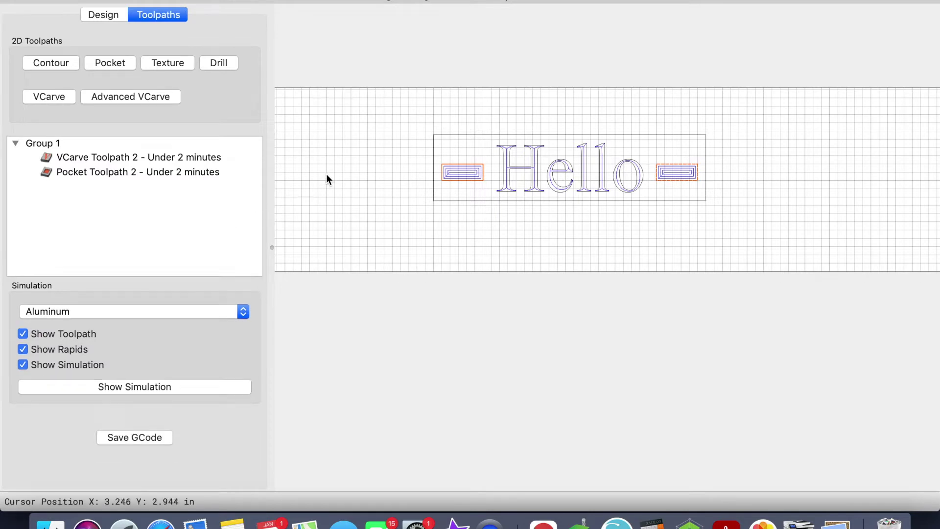
Start a contour toolpath for the large border rectangle around the design
{"action": "left_click", "coordinate": [484, 135]}
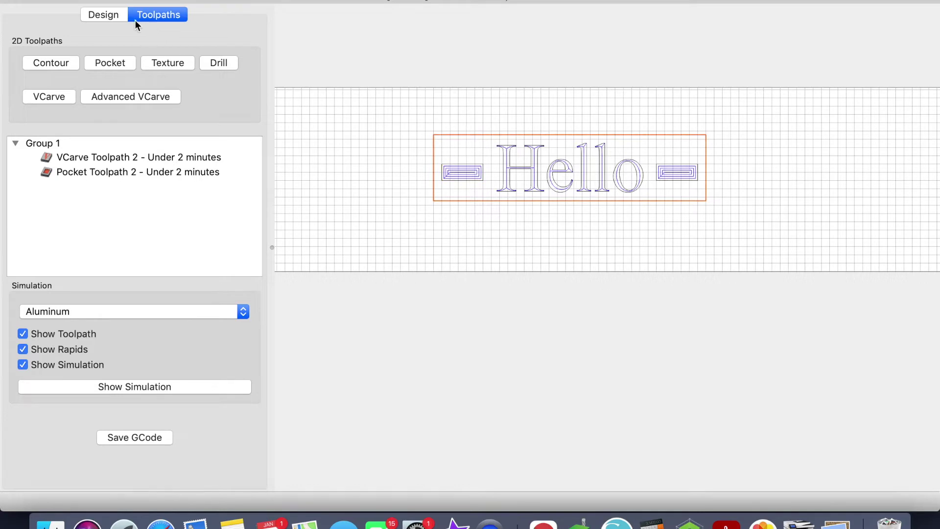
{"action": "left_click", "coordinate": [108, 14]}
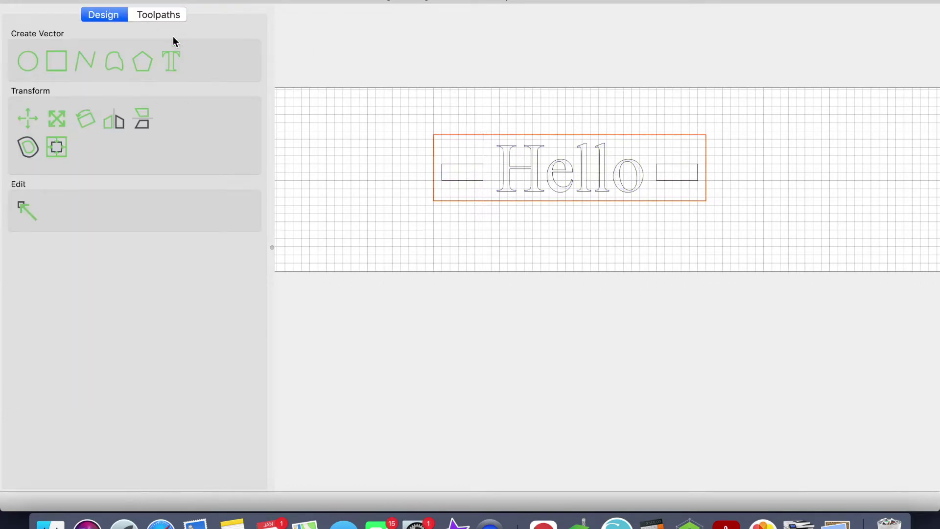
{"action": "left_click", "coordinate": [171, 19]}
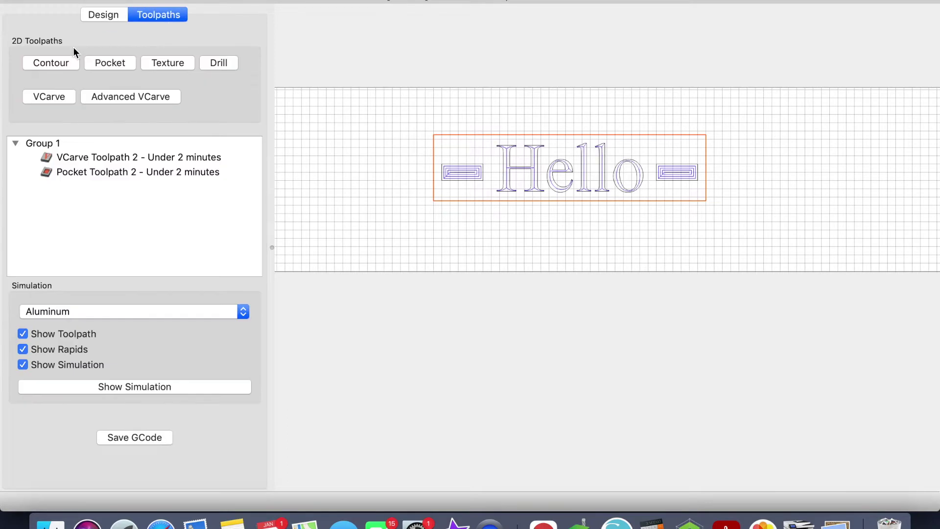
{"action": "left_click", "coordinate": [51, 63]}
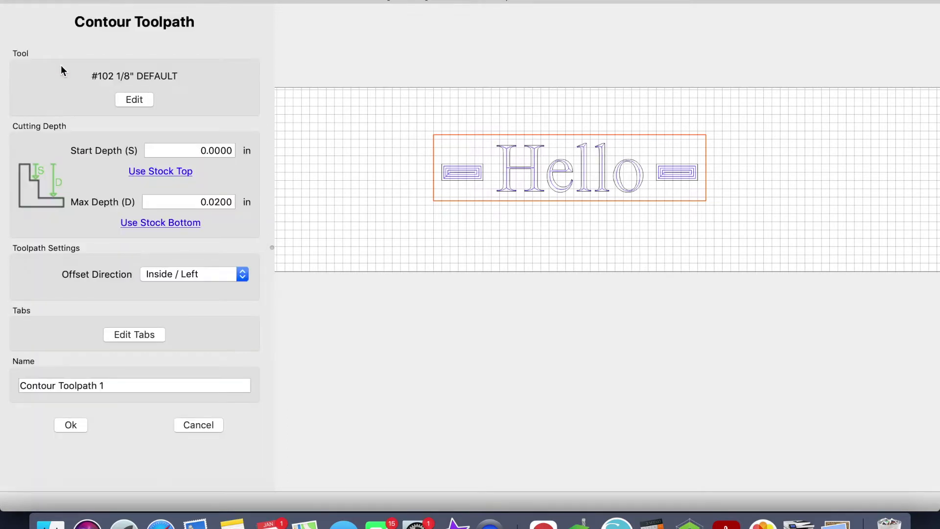
Set the contour tool's plunge rate to 90, feed rate to 80 and RPM to 16000
{"action": "left_click", "coordinate": [136, 100]}
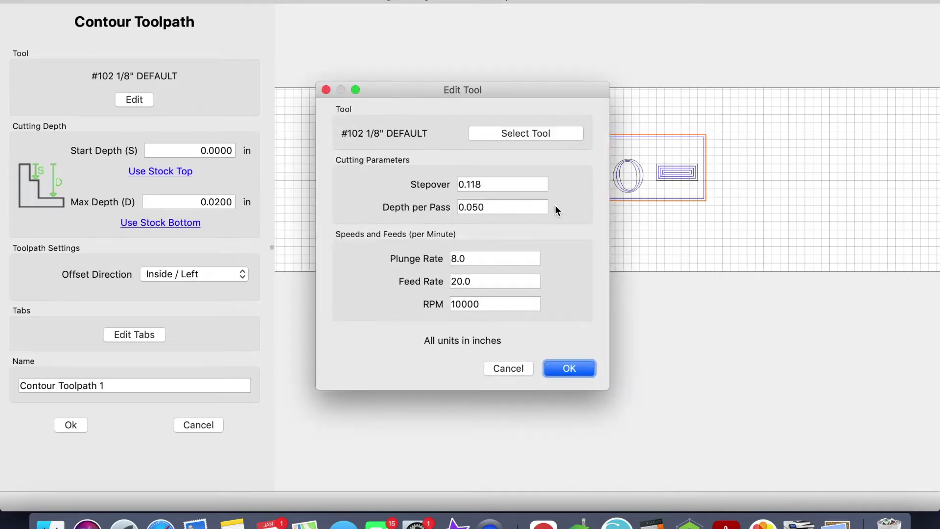
{"action": "left_click", "coordinate": [490, 258]}
{"action": "key", "text": "super+a"}
{"action": "type", "text": "90"}
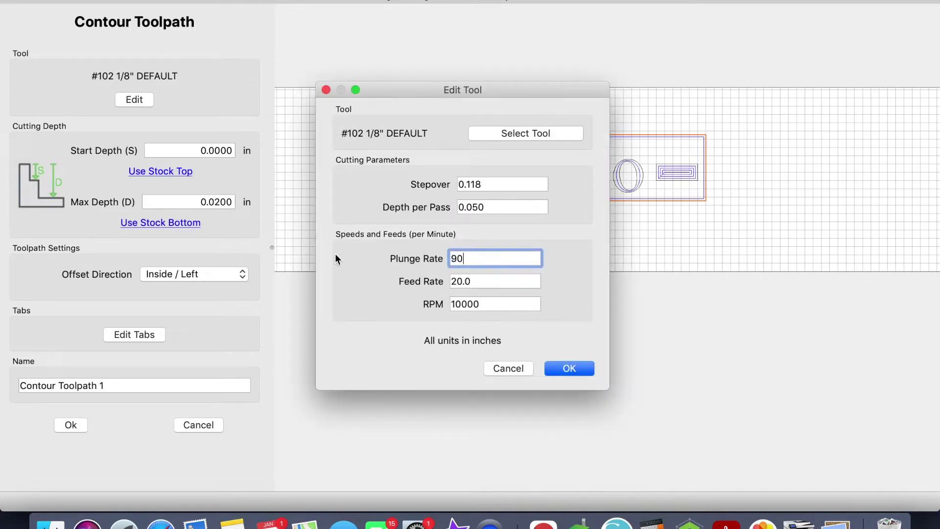
{"action": "key", "text": "Tab"}
{"action": "type", "text": "80"}
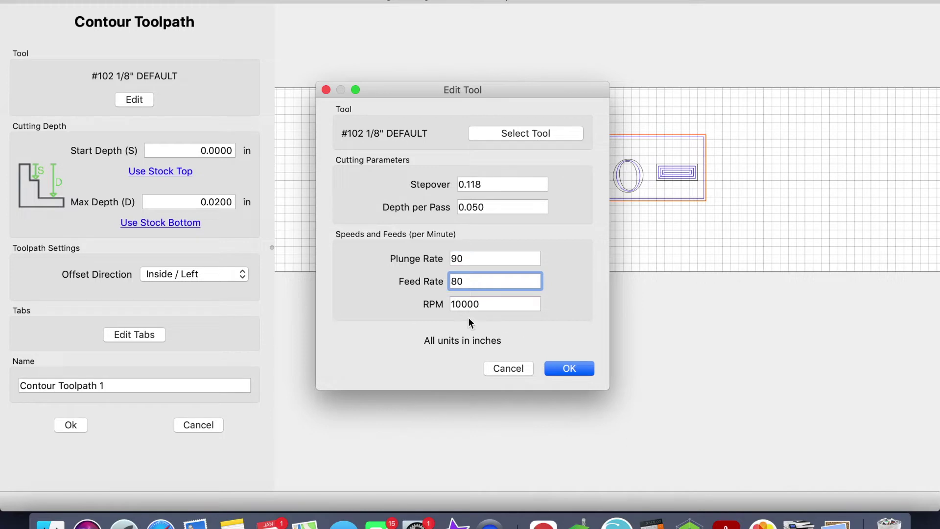
{"action": "left_click", "coordinate": [463, 305]}
{"action": "key", "text": "BackSpace"}
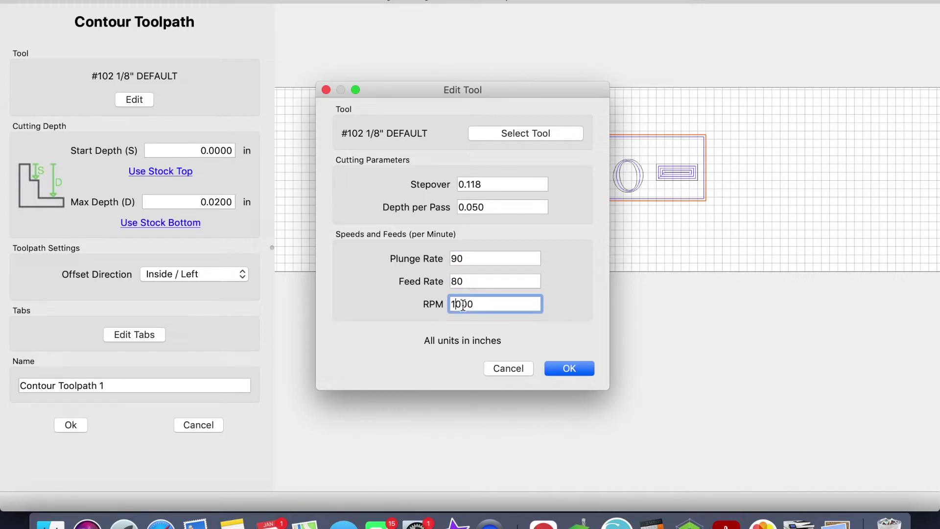
{"action": "type", "text": "6"}
{"action": "left_click", "coordinate": [565, 367]}
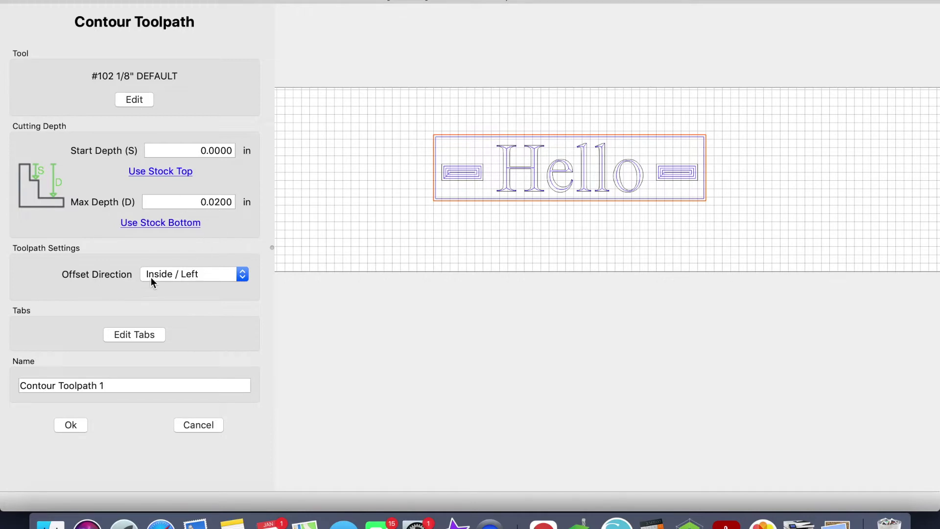
Keep the Inside / Left offset direction and create the border's contour toolpath
{"action": "left_click", "coordinate": [185, 277]}
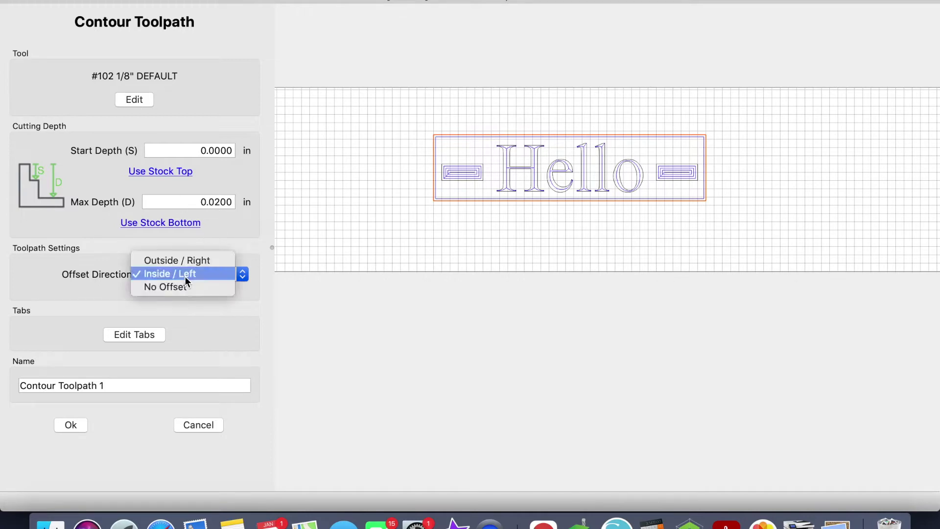
{"action": "left_click", "coordinate": [346, 213]}
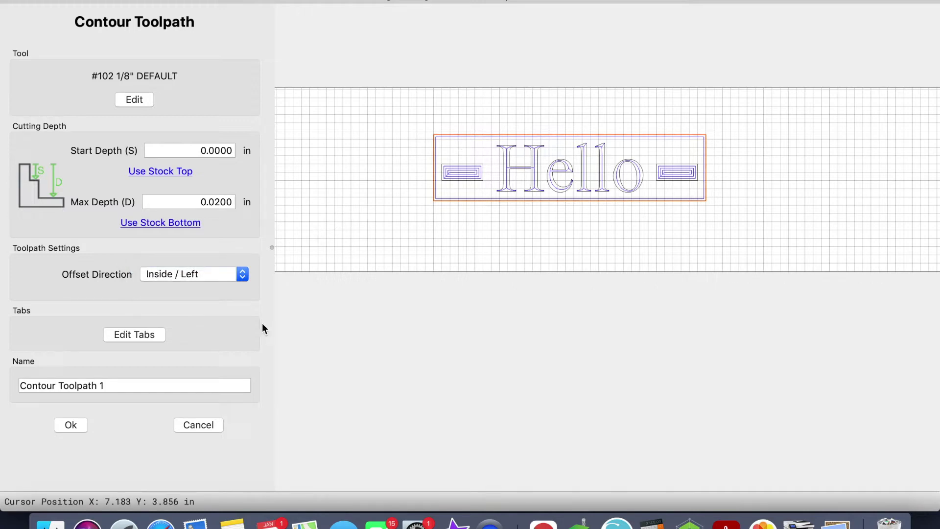
{"action": "left_click", "coordinate": [71, 425]}
{"action": "scroll", "coordinate": [457, 140], "scroll_direction": "up", "scroll_amount": 4}
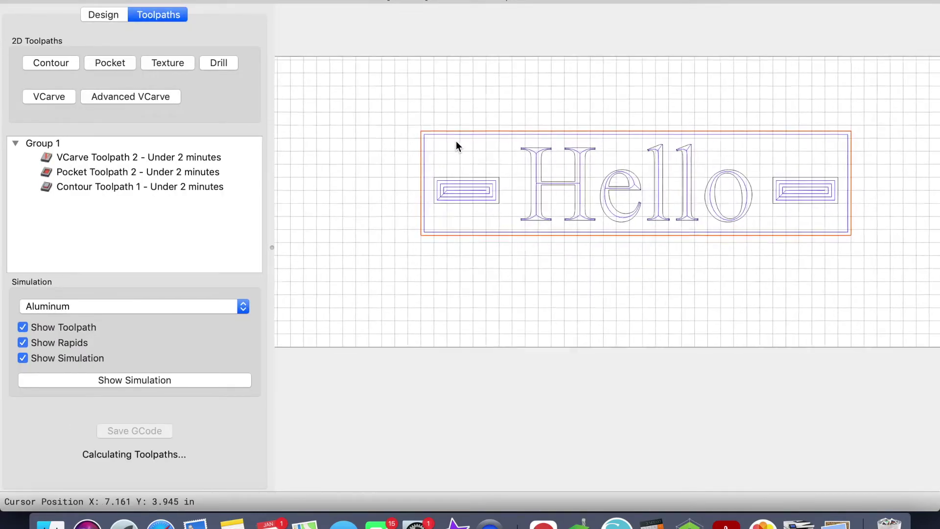
{"action": "scroll", "coordinate": [457, 140], "scroll_direction": "up", "scroll_amount": 5}
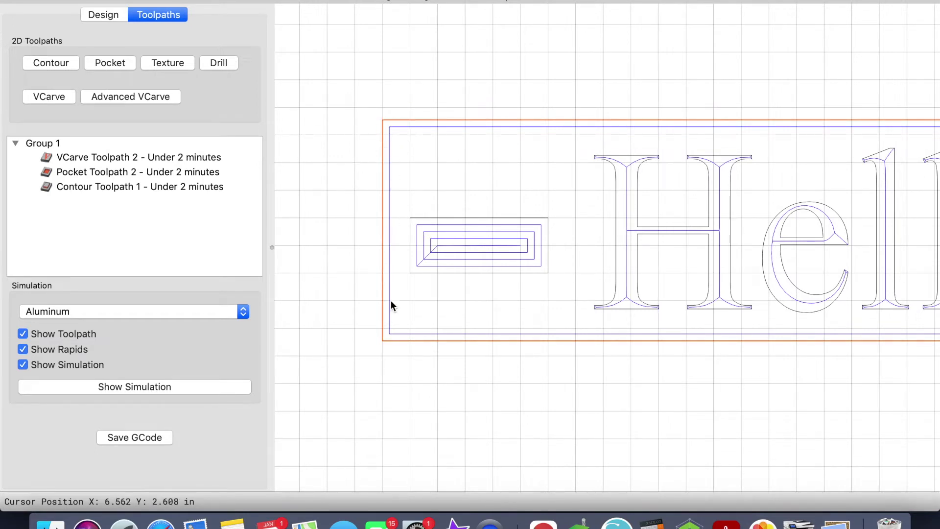
Edit the border's contour toolpath to use the Outside / Right offset direction
{"action": "right_click", "coordinate": [132, 188]}
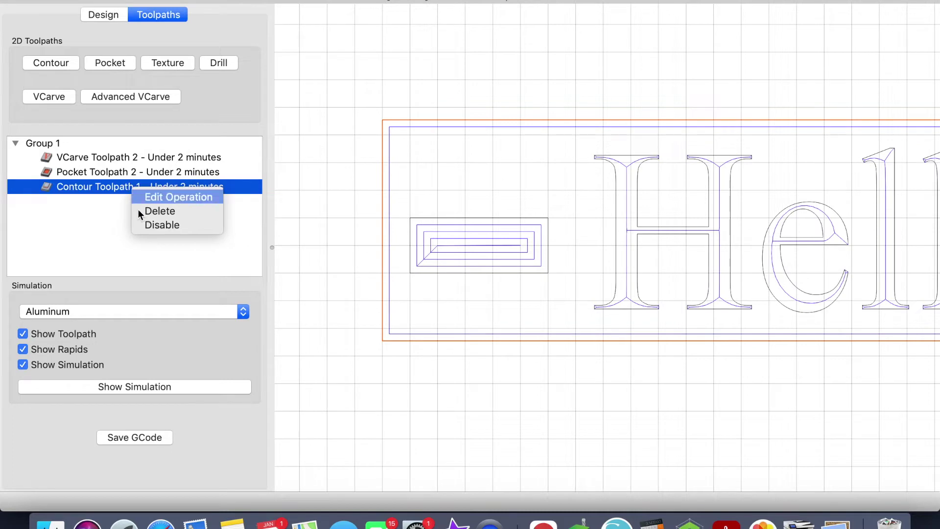
{"action": "left_click", "coordinate": [155, 198]}
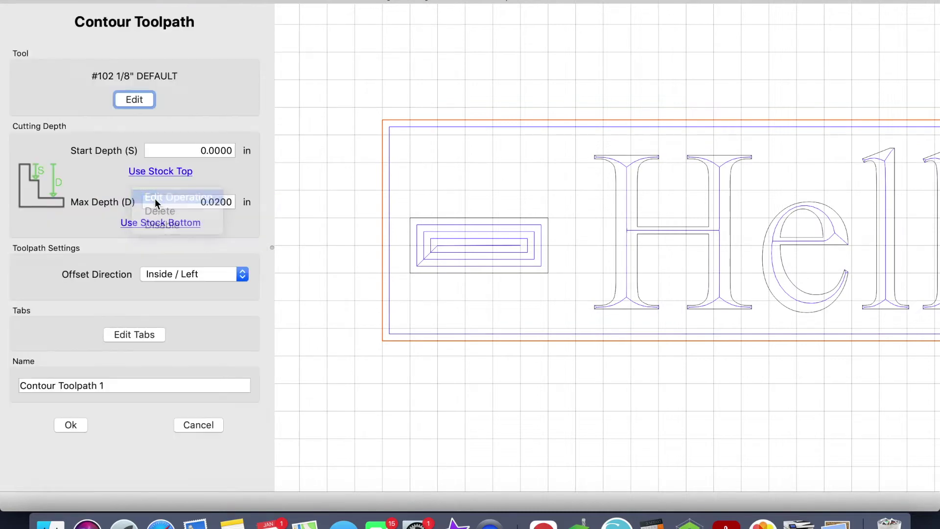
{"action": "left_click", "coordinate": [148, 274]}
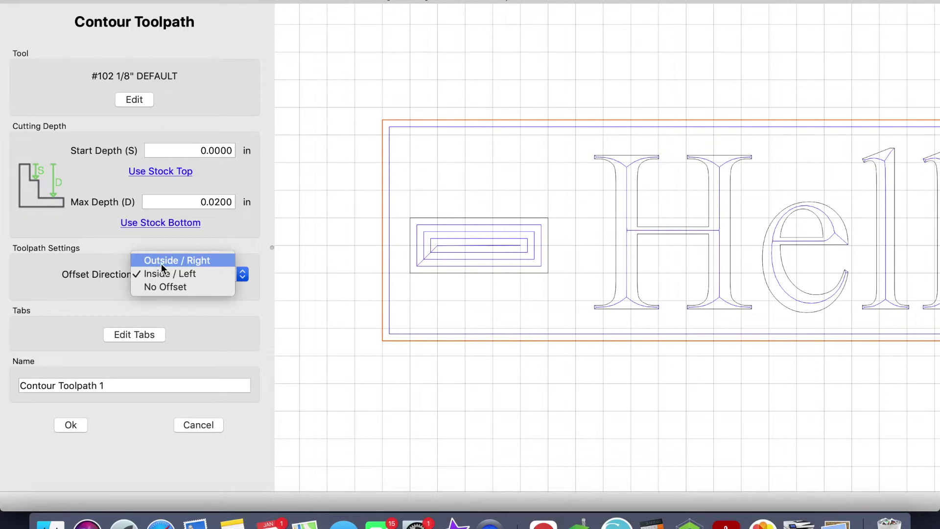
{"action": "left_click", "coordinate": [163, 262]}
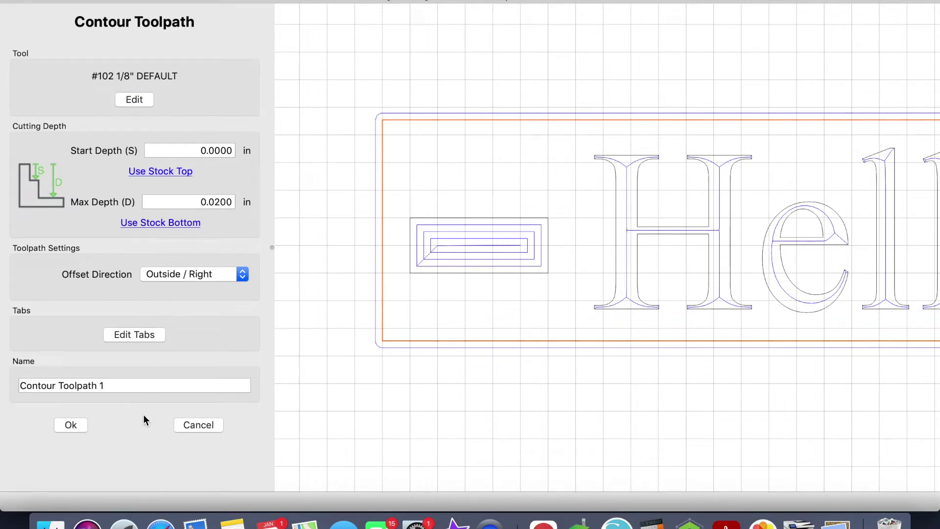
{"action": "left_click", "coordinate": [71, 425]}
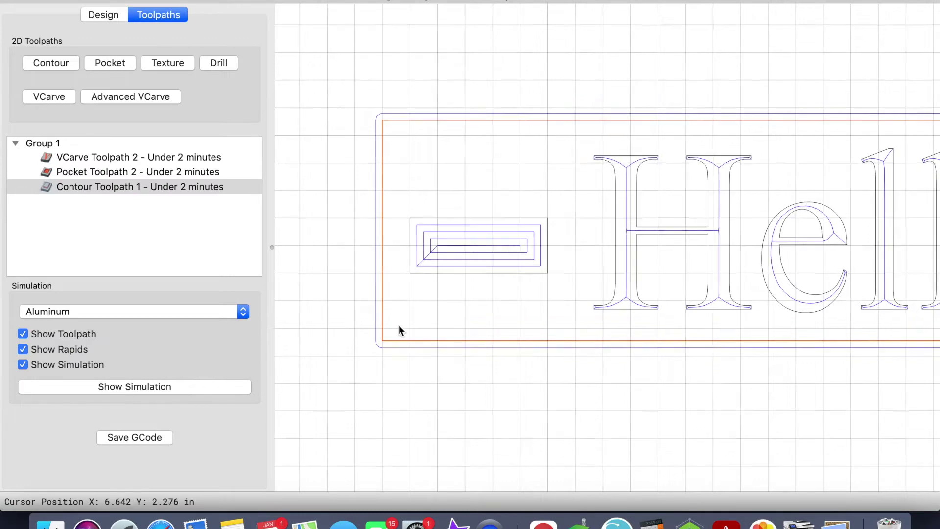
{"action": "scroll", "coordinate": [398, 324], "scroll_direction": "down", "scroll_amount": 2}
{"action": "scroll", "coordinate": [399, 330], "scroll_direction": "down", "scroll_amount": 2}
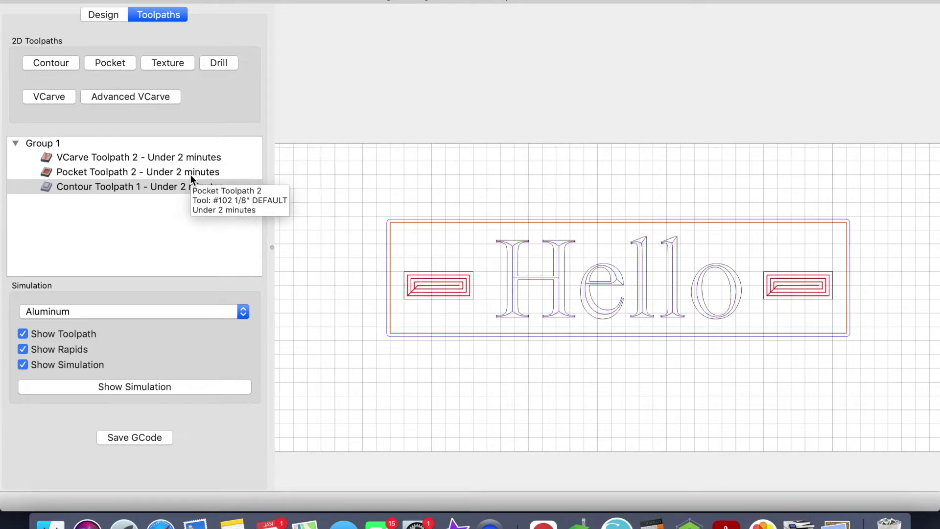
Switch to Carbide Motion, start the HELLO2.nc job, and resume it at the spindle-off pause for the tool change
{"action": "left_click", "coordinate": [515, 272]}
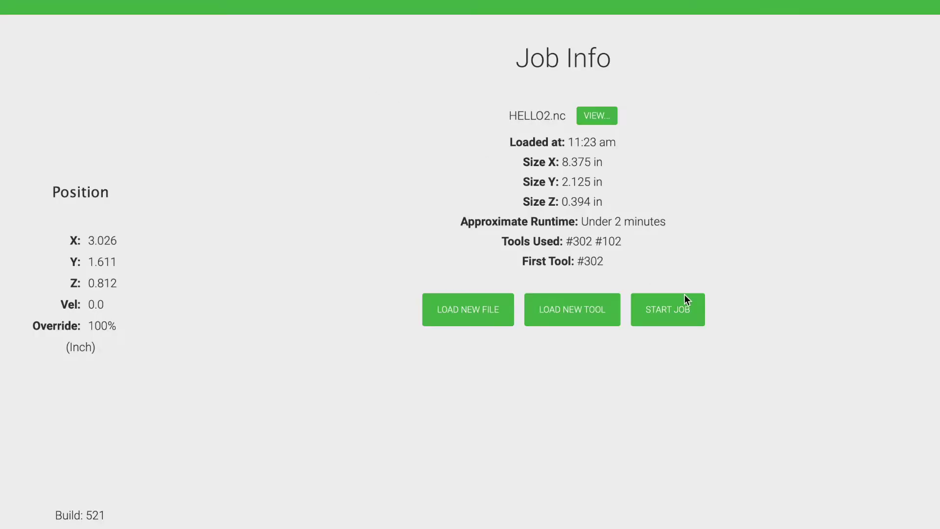
{"action": "left_click", "coordinate": [685, 296]}
{"action": "left_click", "coordinate": [477, 284]}
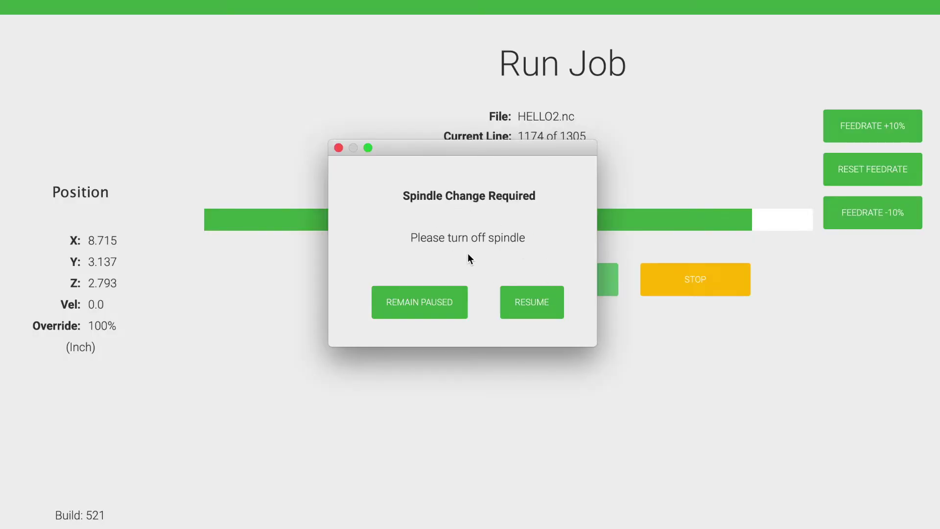
{"action": "left_click", "coordinate": [512, 304]}
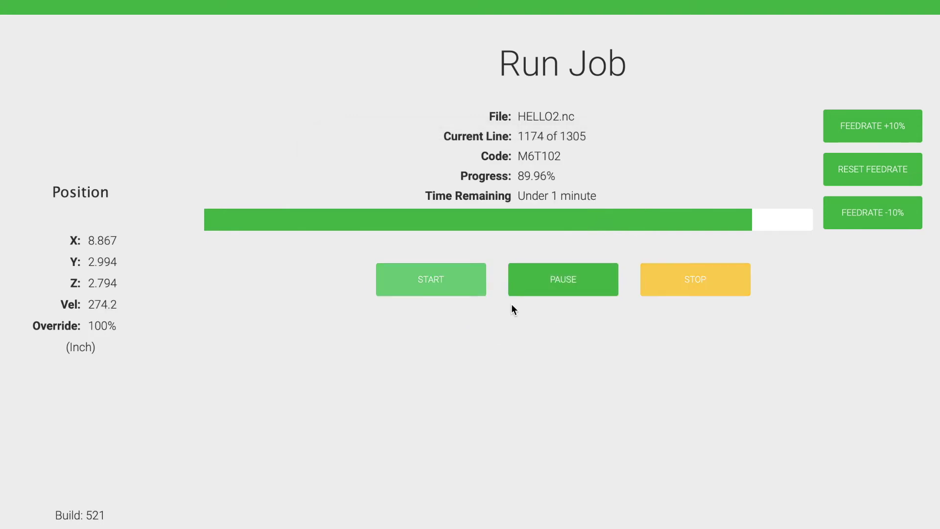